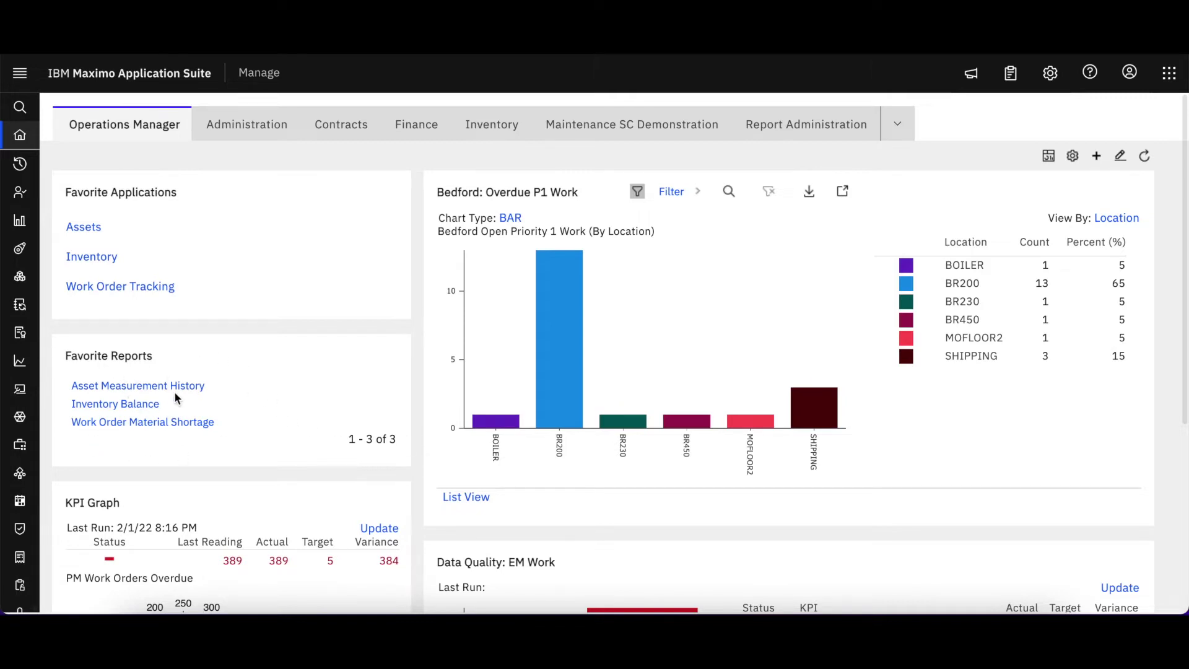
Open the Inventory Balance report from Favorite Reports on the Start Center.
{"action": "left_click", "coordinate": [122, 403]}
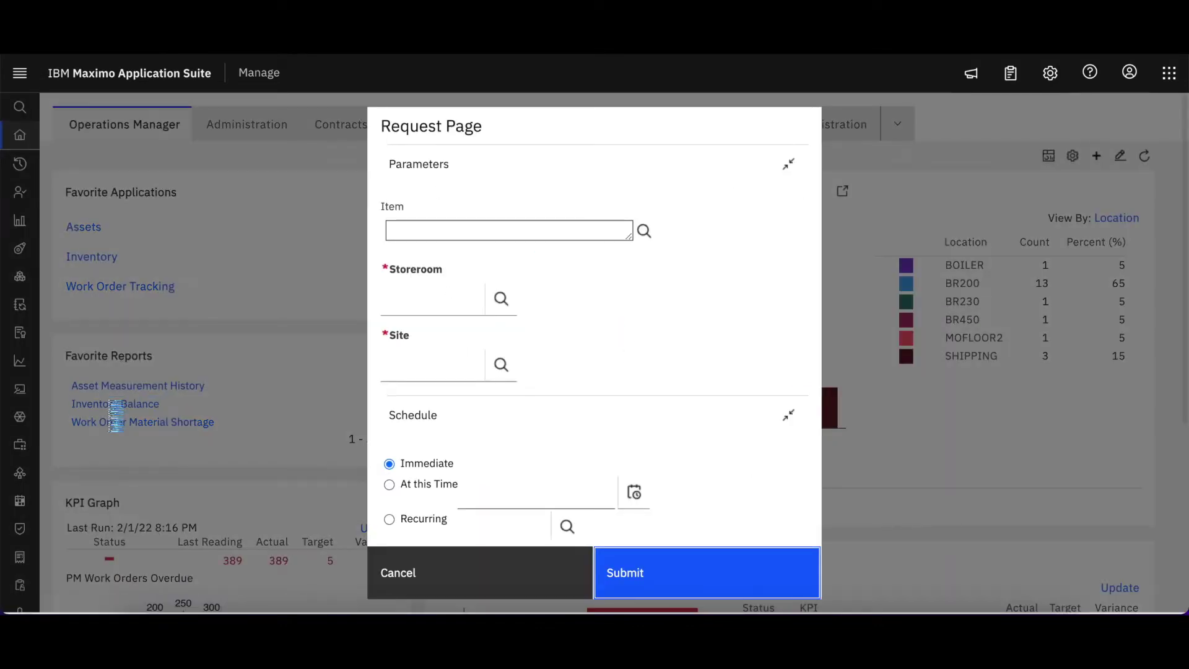
Enter item 560-00 and storeroom CENTRAL, and pick site BEDFORD from the Site lookup.
{"action": "left_click", "coordinate": [405, 224]}
{"action": "type", "text": "560-00"}
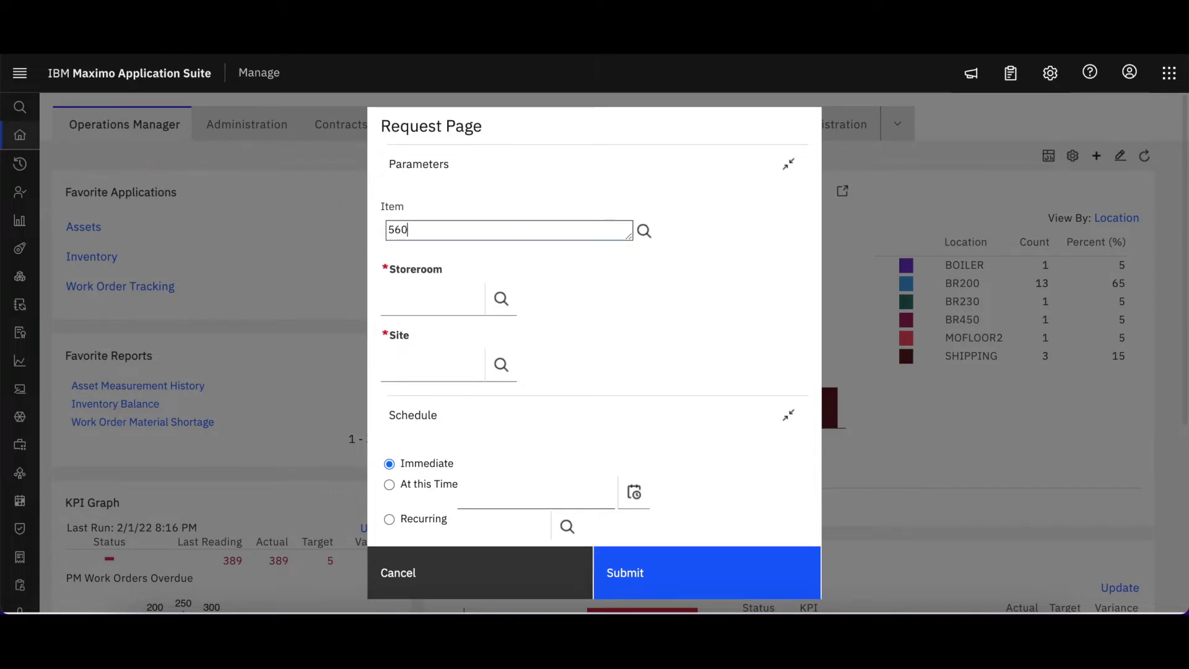
{"action": "left_click", "coordinate": [411, 298]}
{"action": "type", "text": "CENTRAL"}
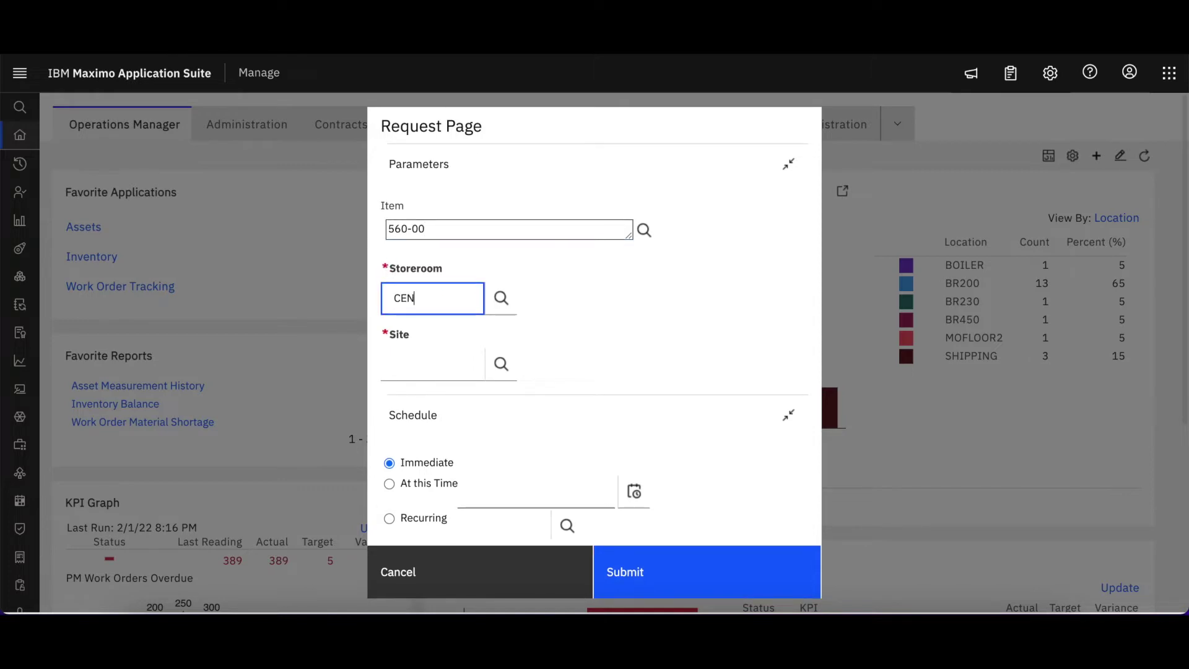
{"action": "left_click", "coordinate": [501, 363]}
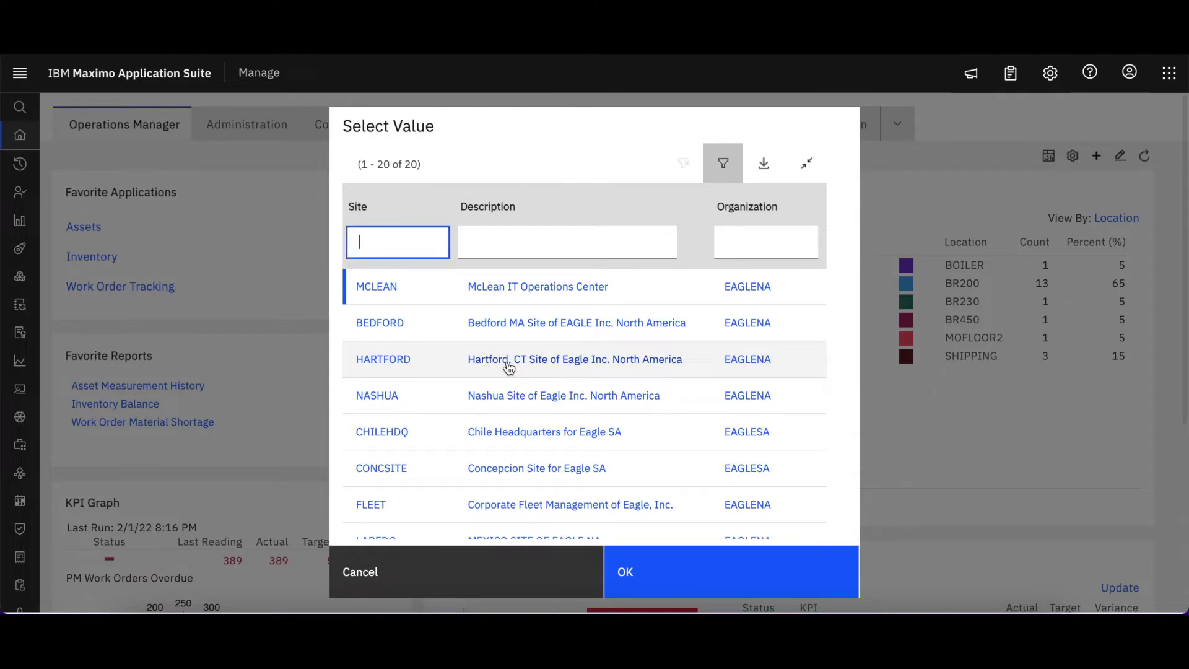
{"action": "left_click", "coordinate": [390, 327]}
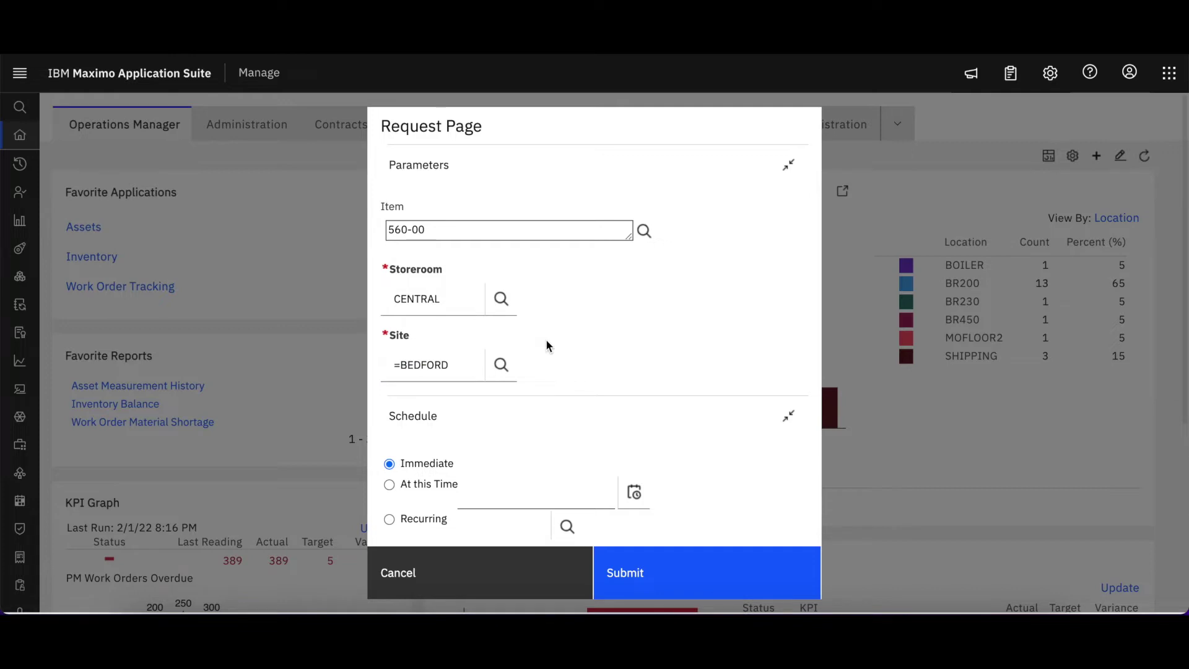
Expand the Schedule section and its format options, showing ReportOnly display, attach delivery and pdf.
{"action": "left_click", "coordinate": [788, 416]}
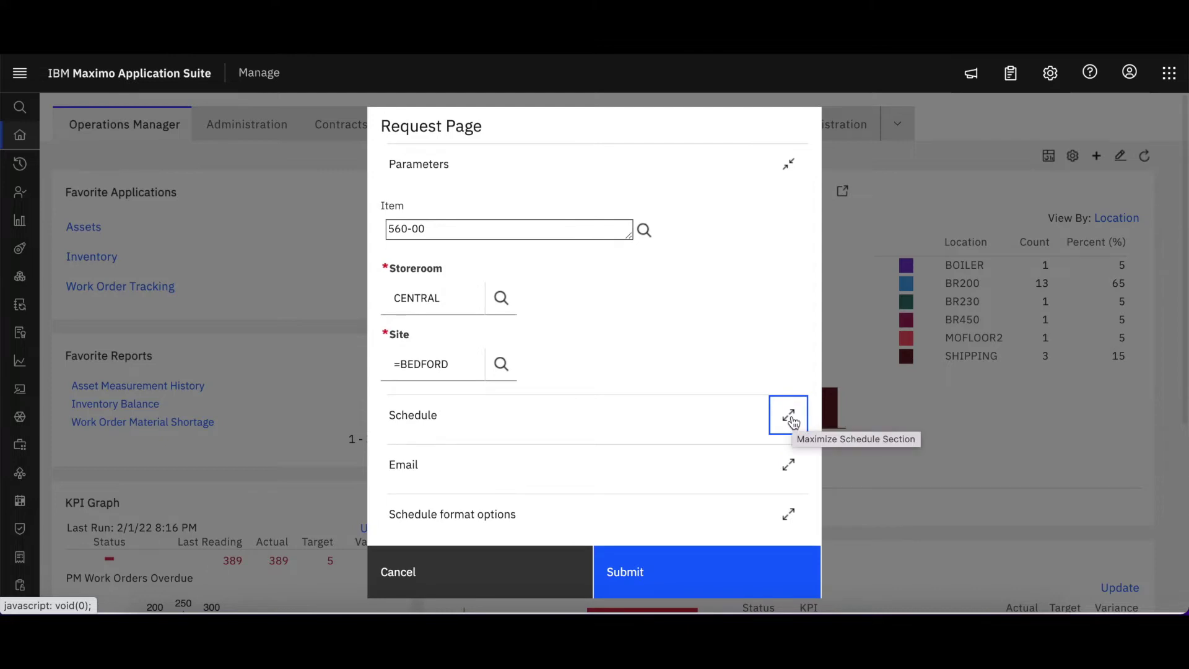
{"action": "left_click", "coordinate": [789, 415]}
{"action": "scroll", "coordinate": [793, 423], "scroll_direction": "down", "scroll_amount": 1}
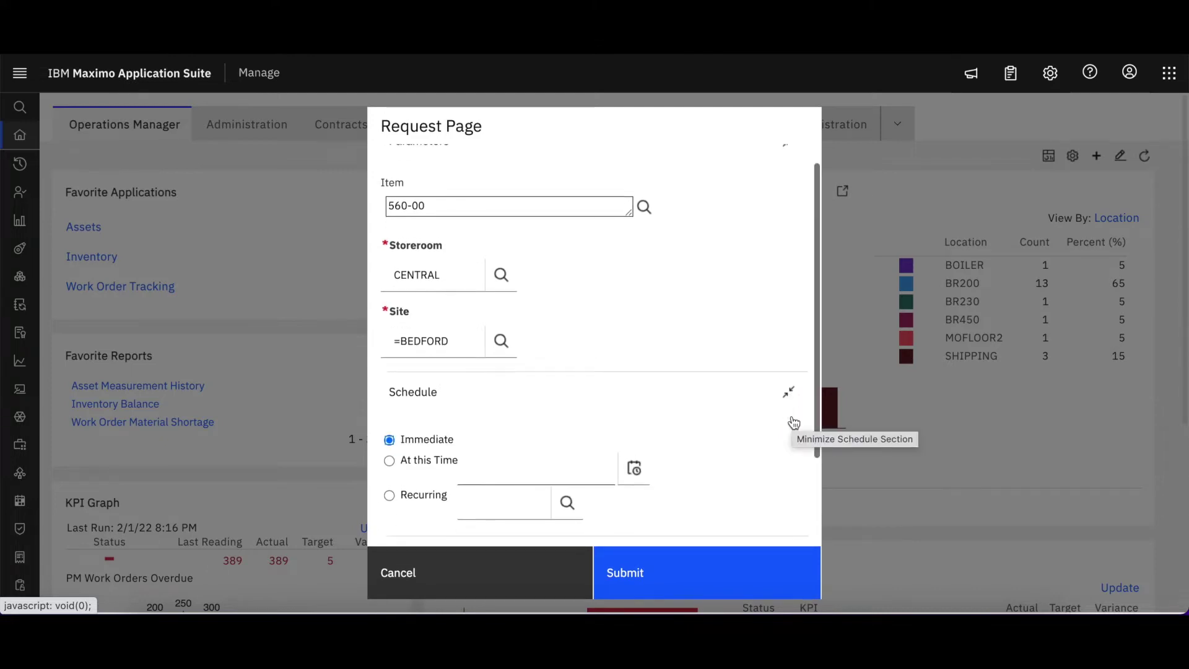
{"action": "scroll", "coordinate": [792, 421], "scroll_direction": "down", "scroll_amount": 1}
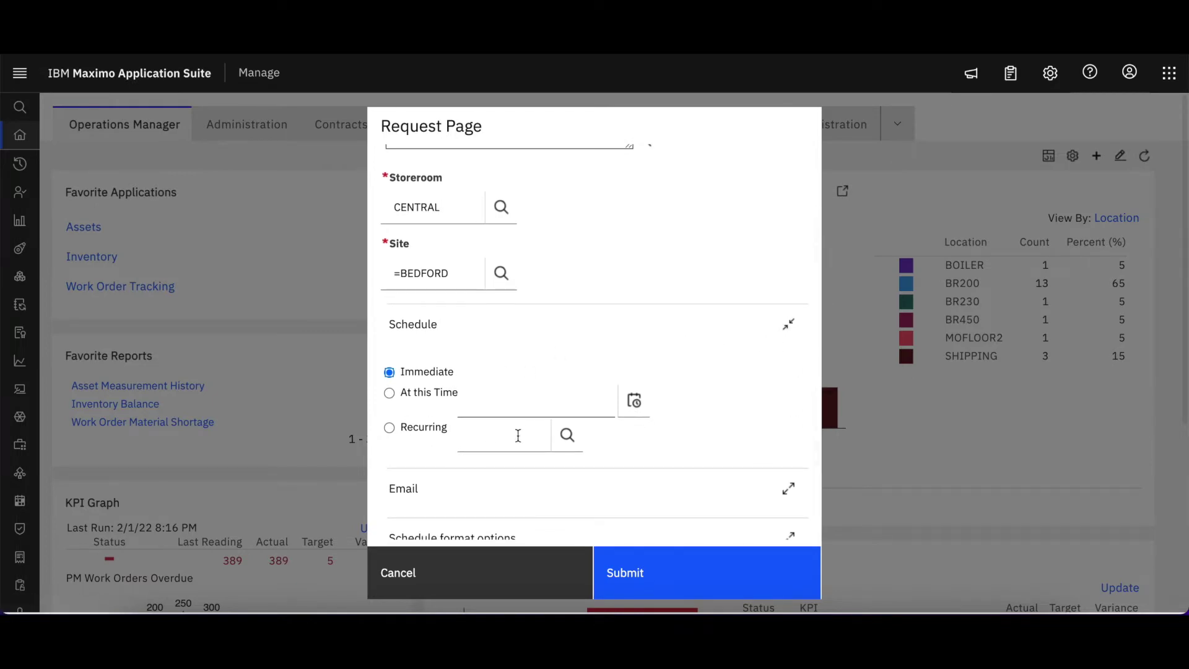
{"action": "scroll", "coordinate": [550, 406], "scroll_direction": "down", "scroll_amount": 1}
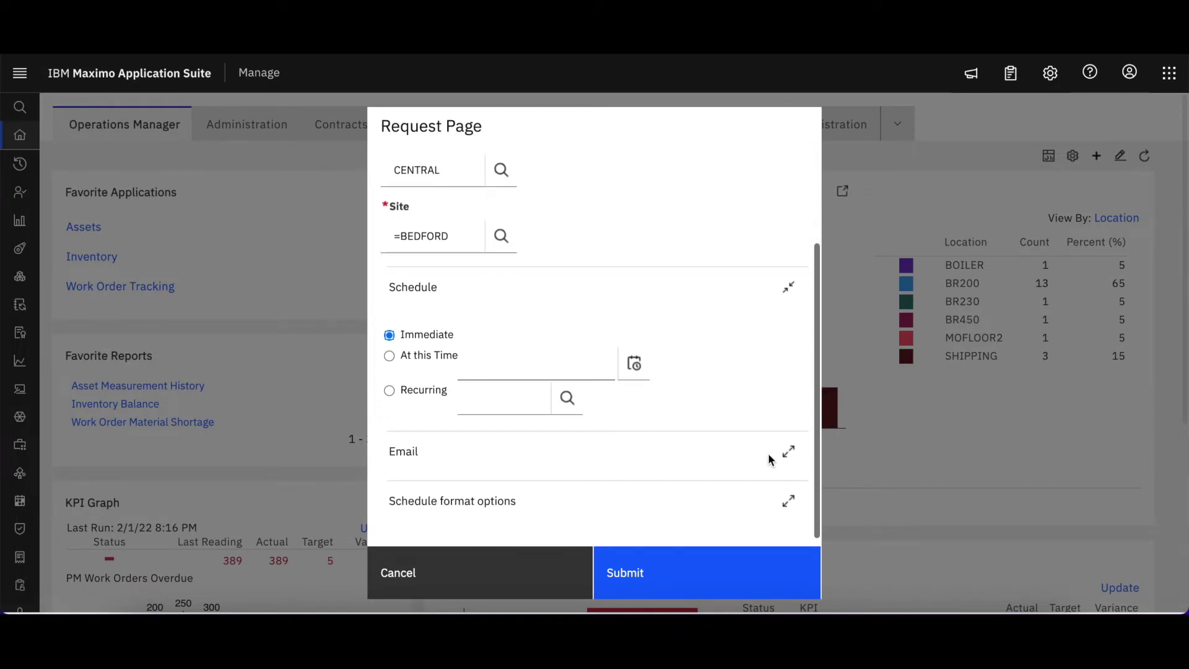
{"action": "left_click", "coordinate": [788, 455]}
{"action": "left_click", "coordinate": [789, 456]}
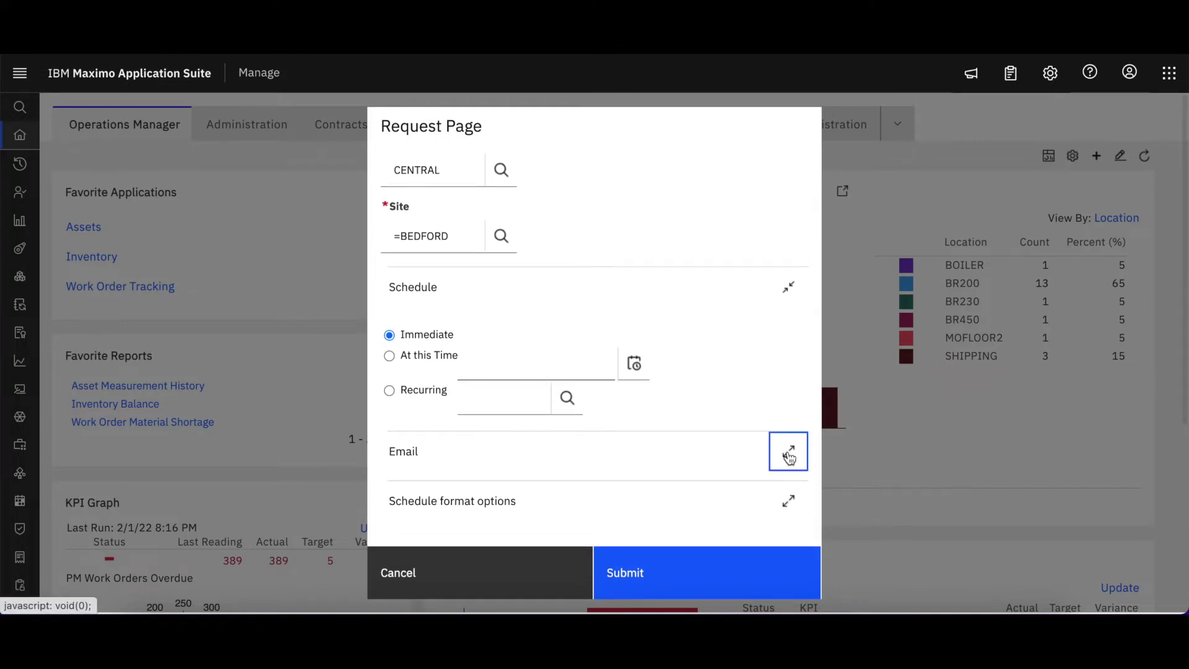
{"action": "left_click", "coordinate": [789, 501]}
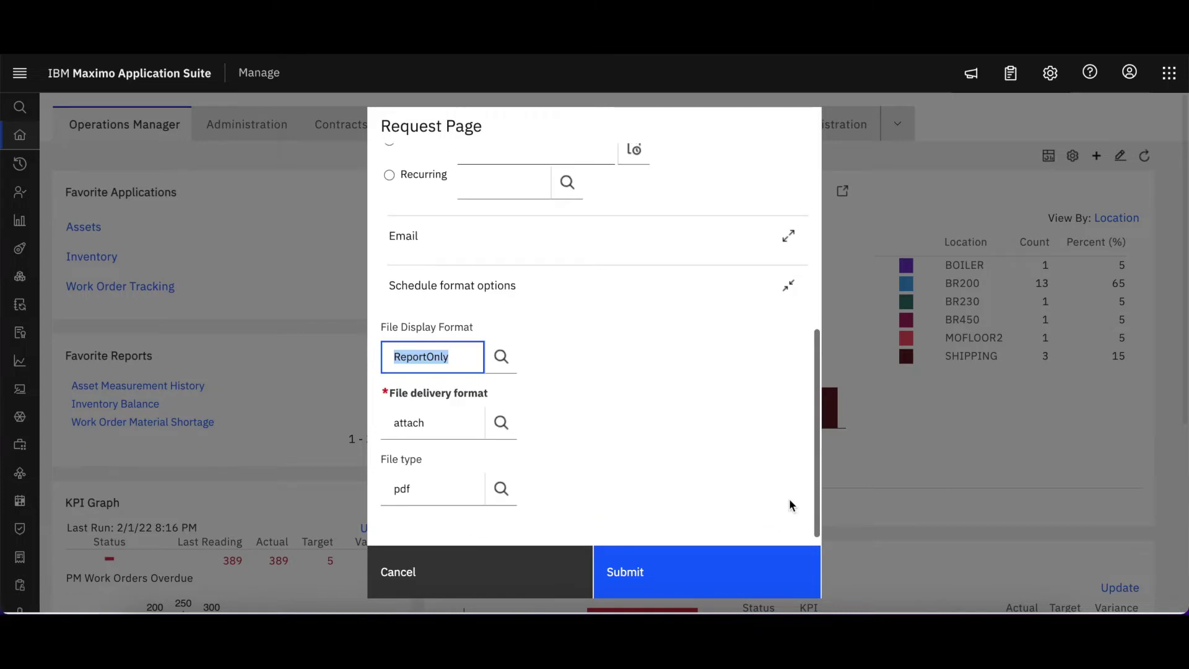
Choose url as the file delivery format, then bring up the File type value list.
{"action": "left_click", "coordinate": [579, 394]}
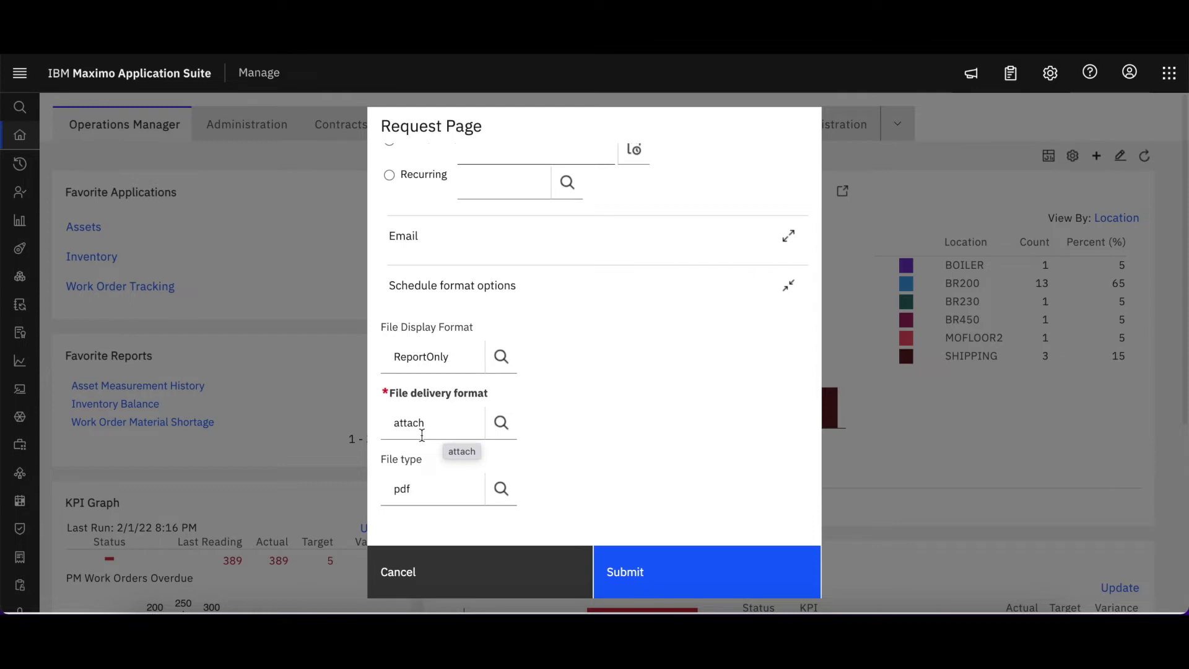
{"action": "left_click", "coordinate": [503, 423]}
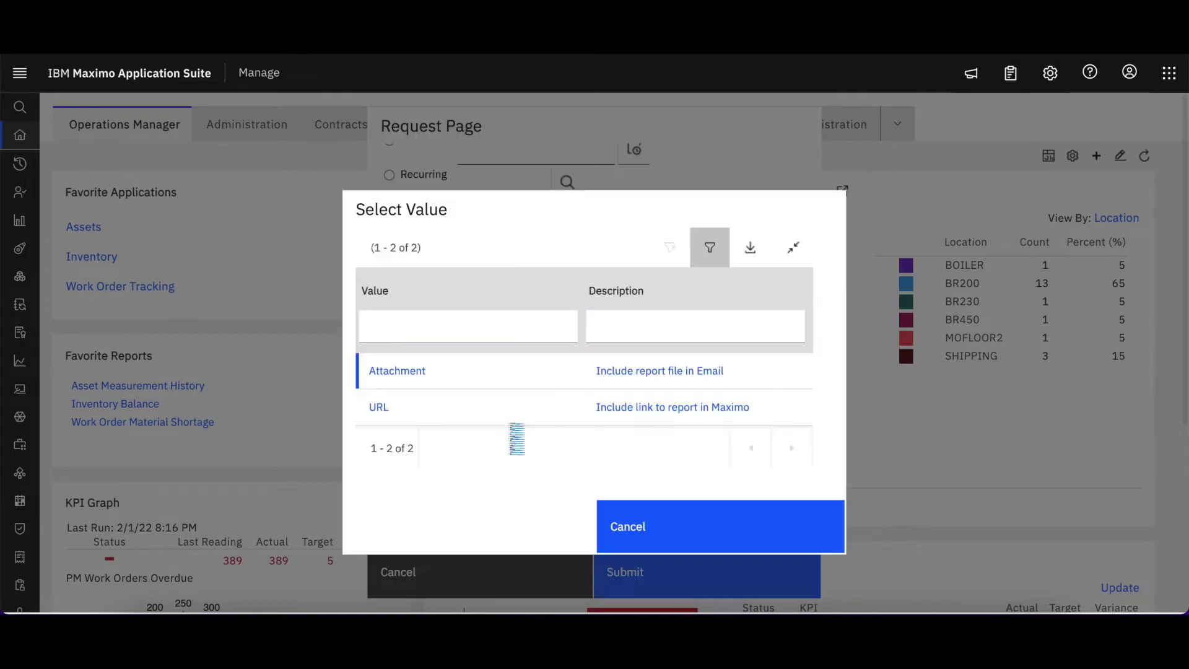
{"action": "left_click", "coordinate": [387, 411]}
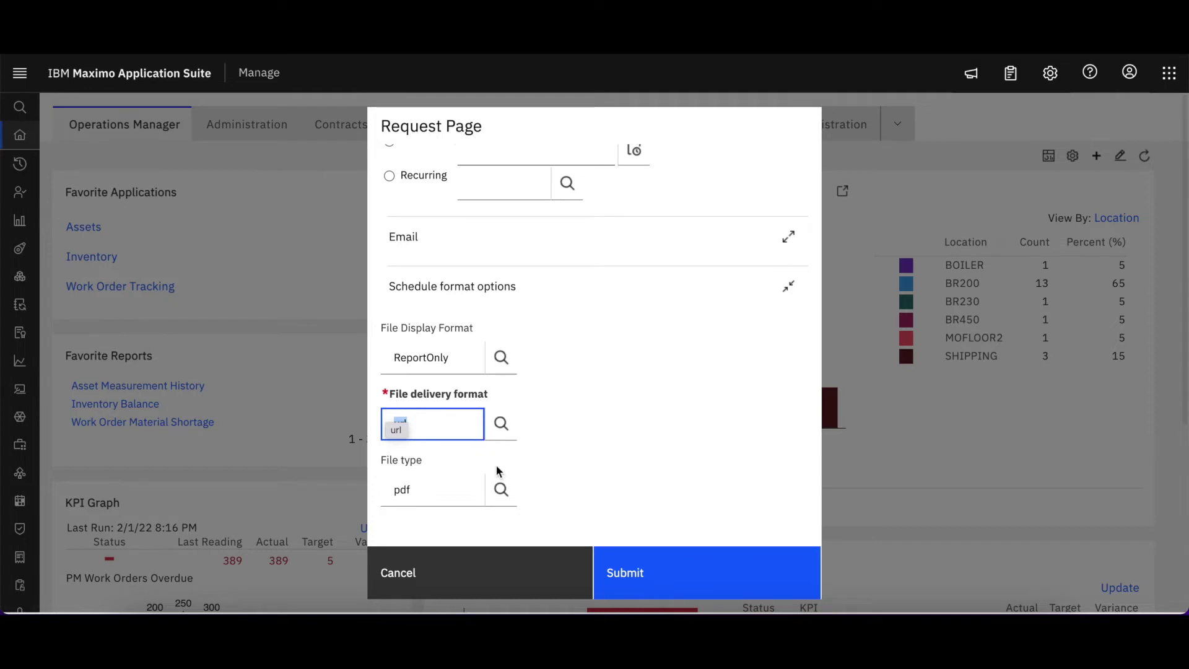
{"action": "left_click", "coordinate": [443, 486]}
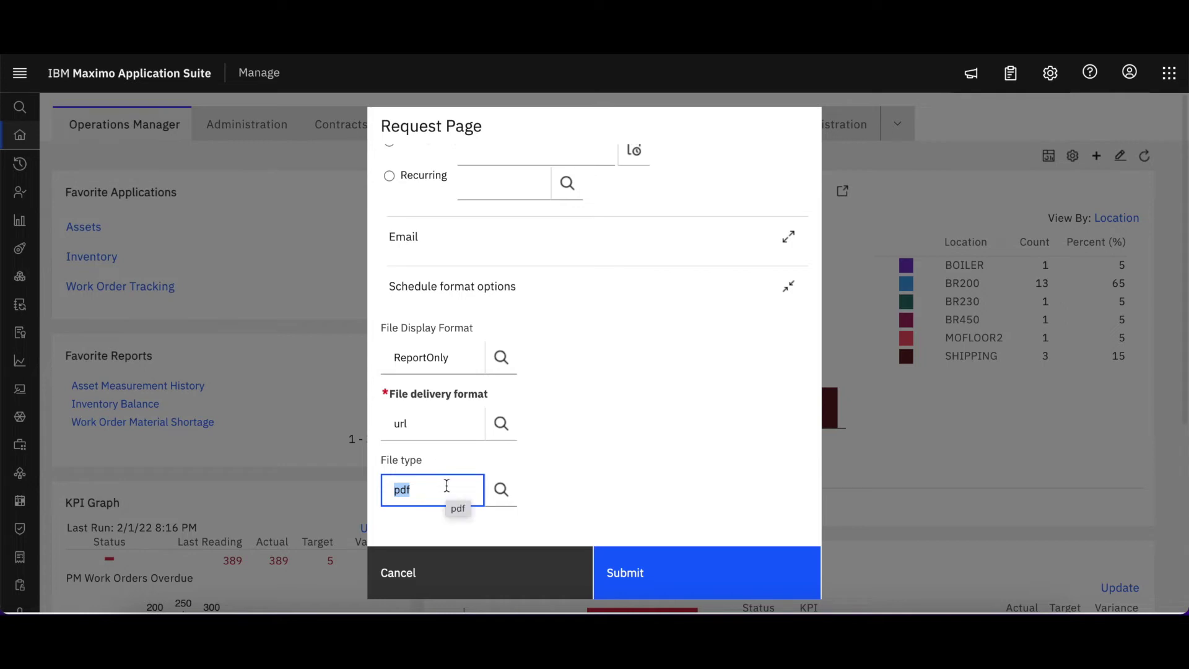
{"action": "left_click", "coordinate": [500, 489]}
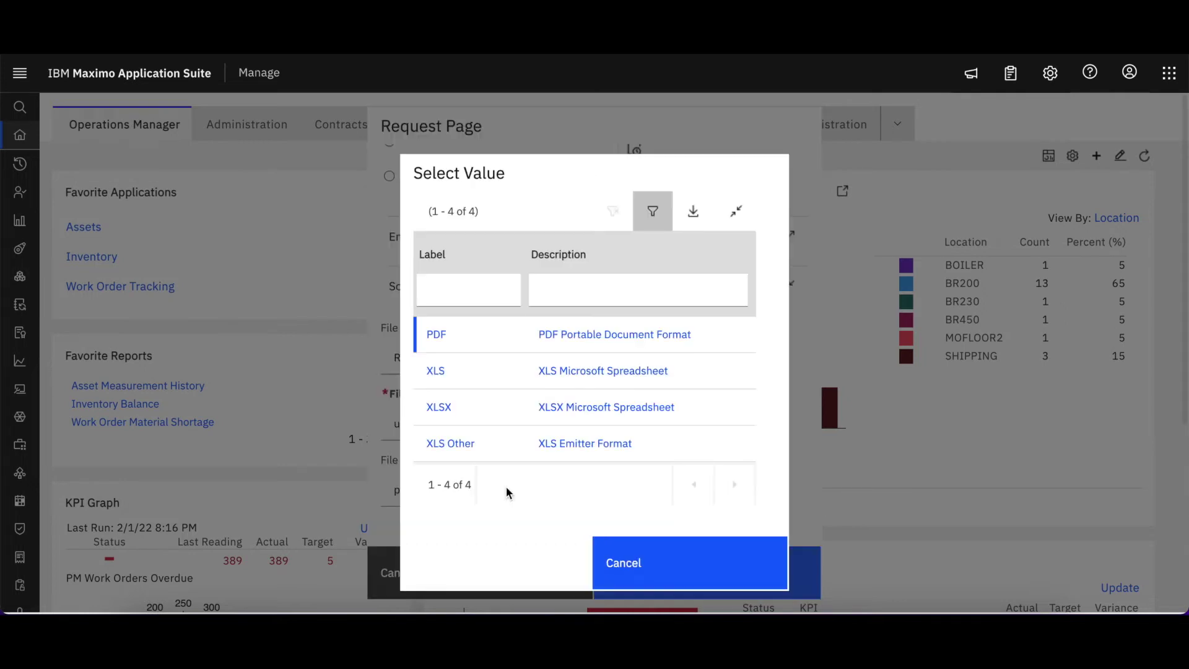
Pick xls as the file type and collapse the Schedule section.
{"action": "left_click", "coordinate": [437, 371]}
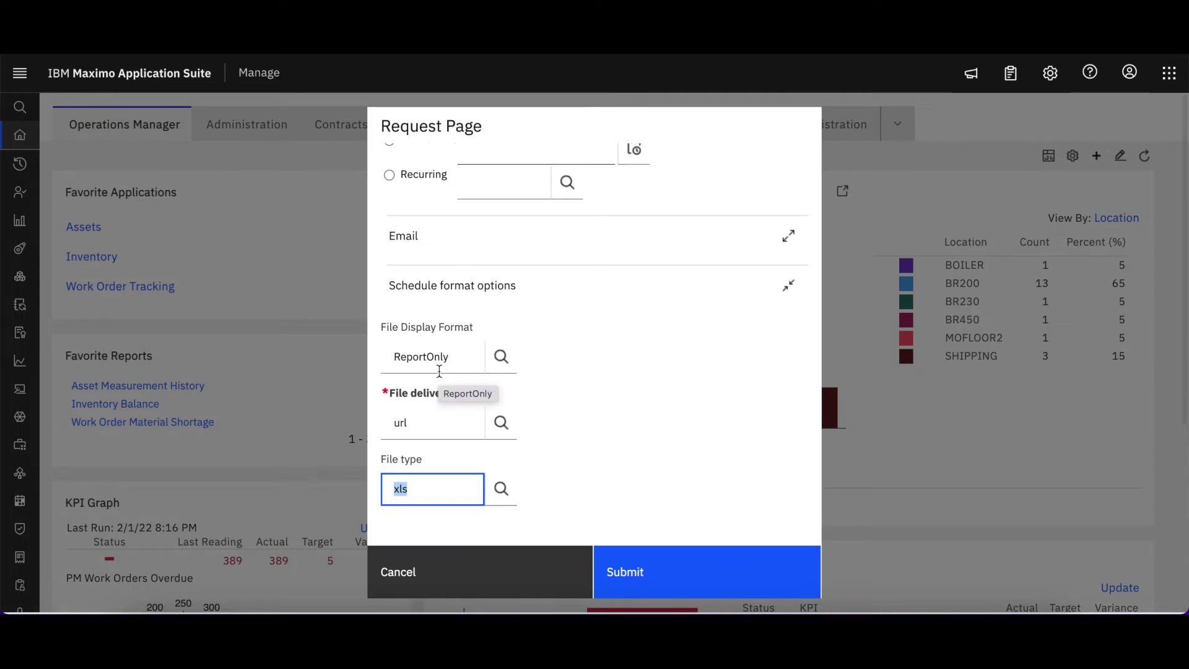
{"action": "scroll", "coordinate": [439, 370], "scroll_direction": "up", "scroll_amount": 5}
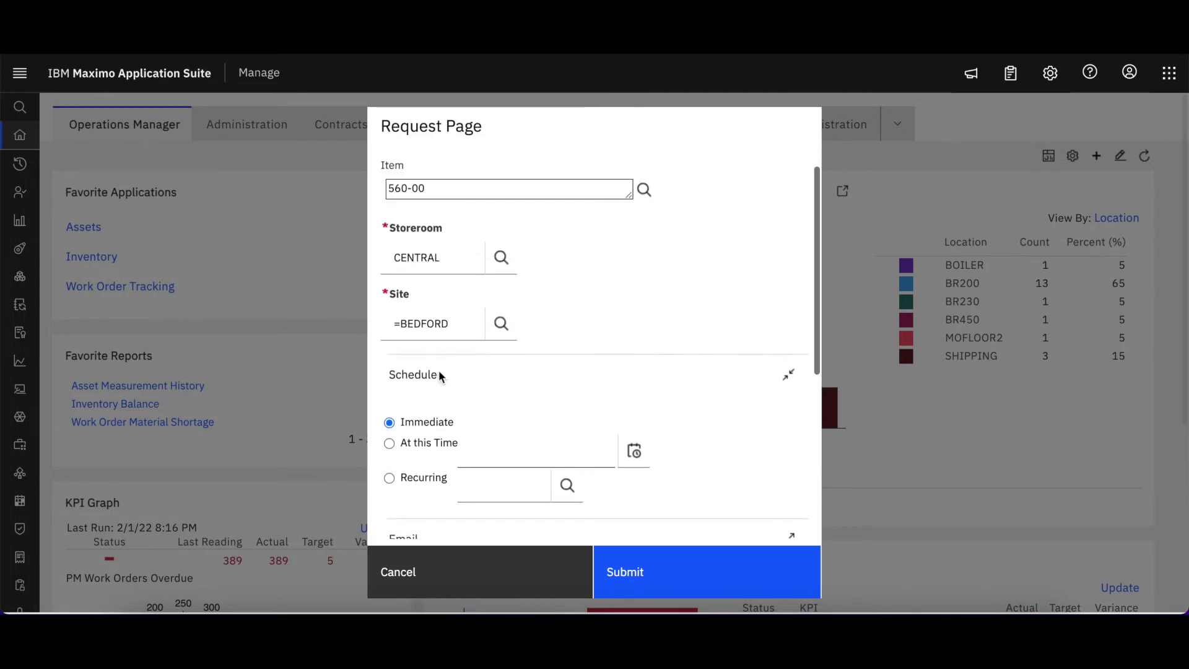
{"action": "scroll", "coordinate": [439, 370], "scroll_direction": "up", "scroll_amount": 1}
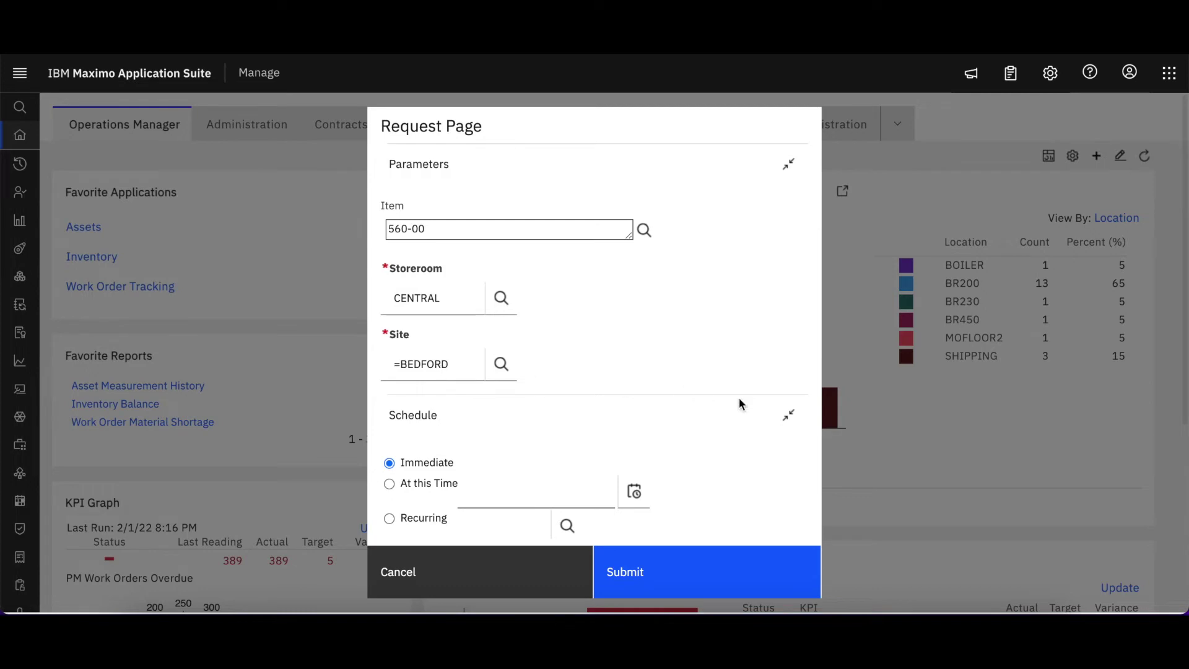
{"action": "left_click", "coordinate": [788, 416]}
{"action": "scroll", "coordinate": [789, 423], "scroll_direction": "down", "scroll_amount": 2}
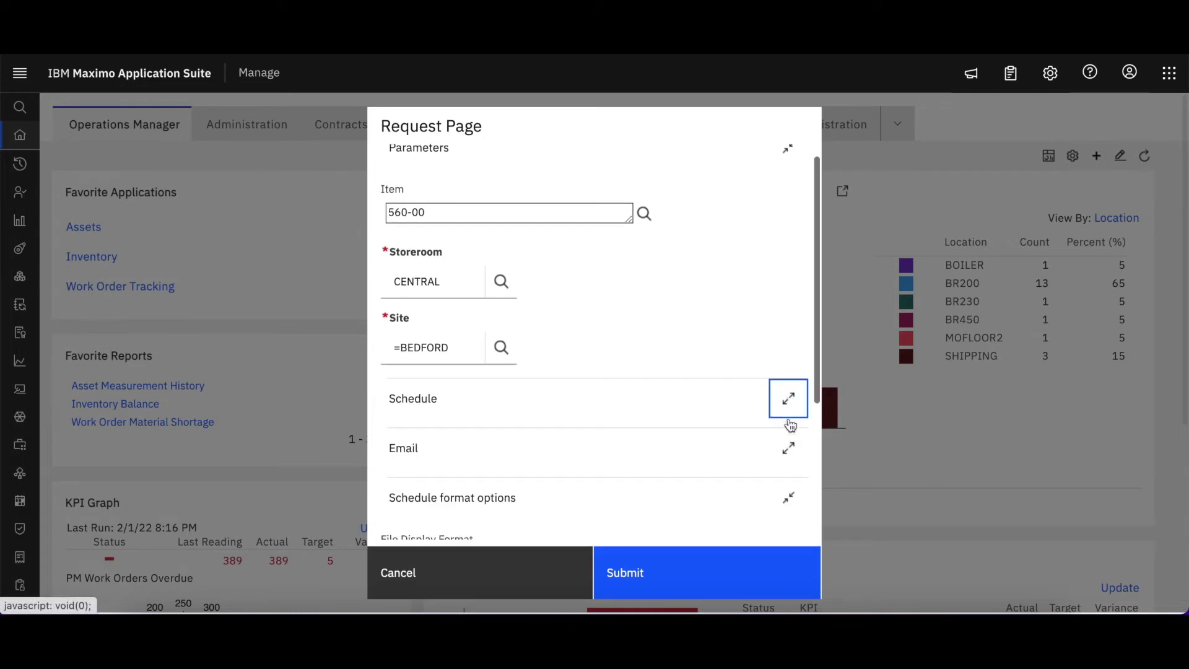
Submit the Inventory Balance request to view the report, then close the report window.
{"action": "left_click", "coordinate": [789, 441]}
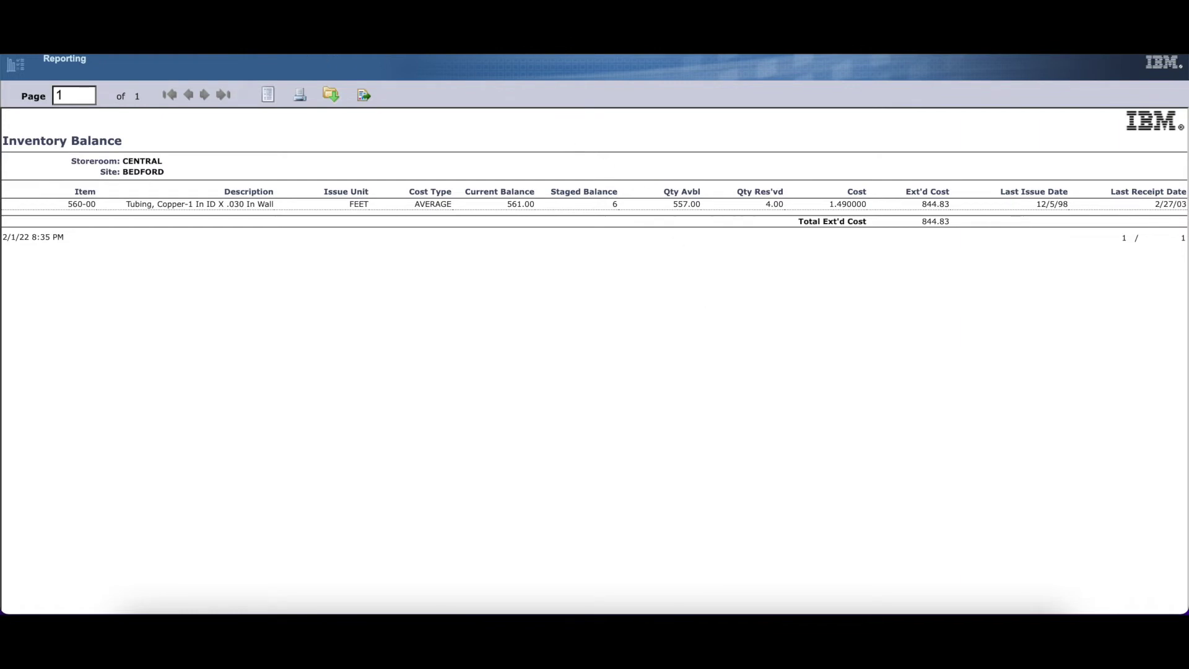
{"action": "key", "text": "ctrl+w"}
Run the Bedford Open Priority 1 Work query in Work Order Tracking and hide the queries panel.
{"action": "left_click", "coordinate": [120, 286]}
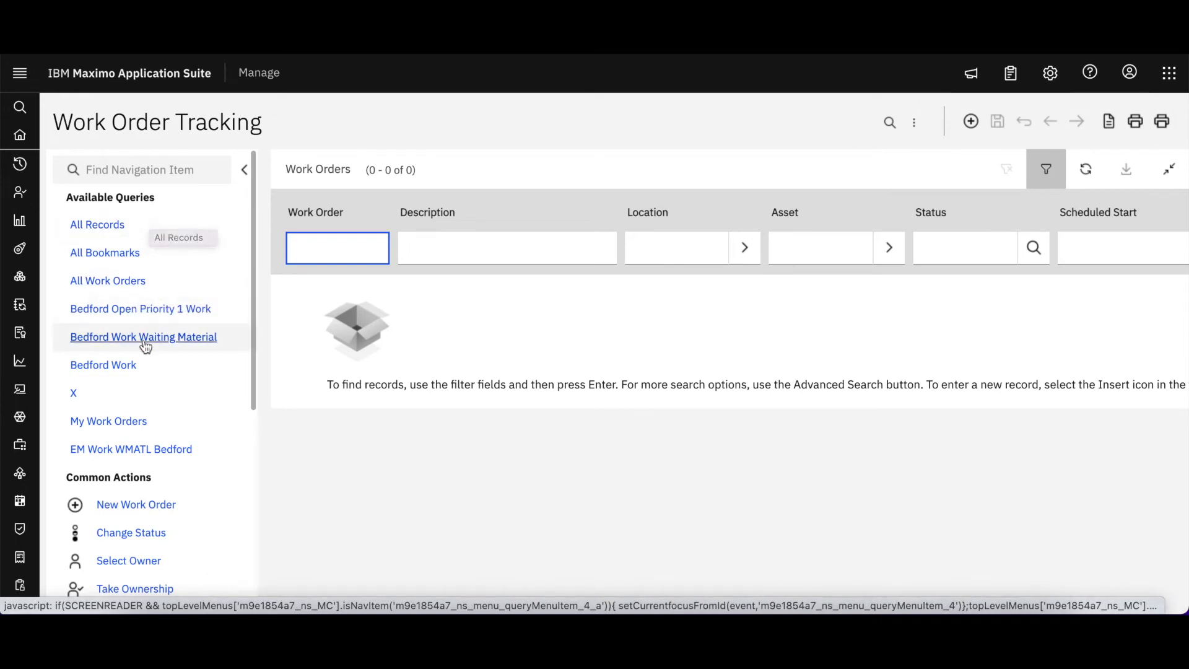
{"action": "left_click", "coordinate": [152, 314]}
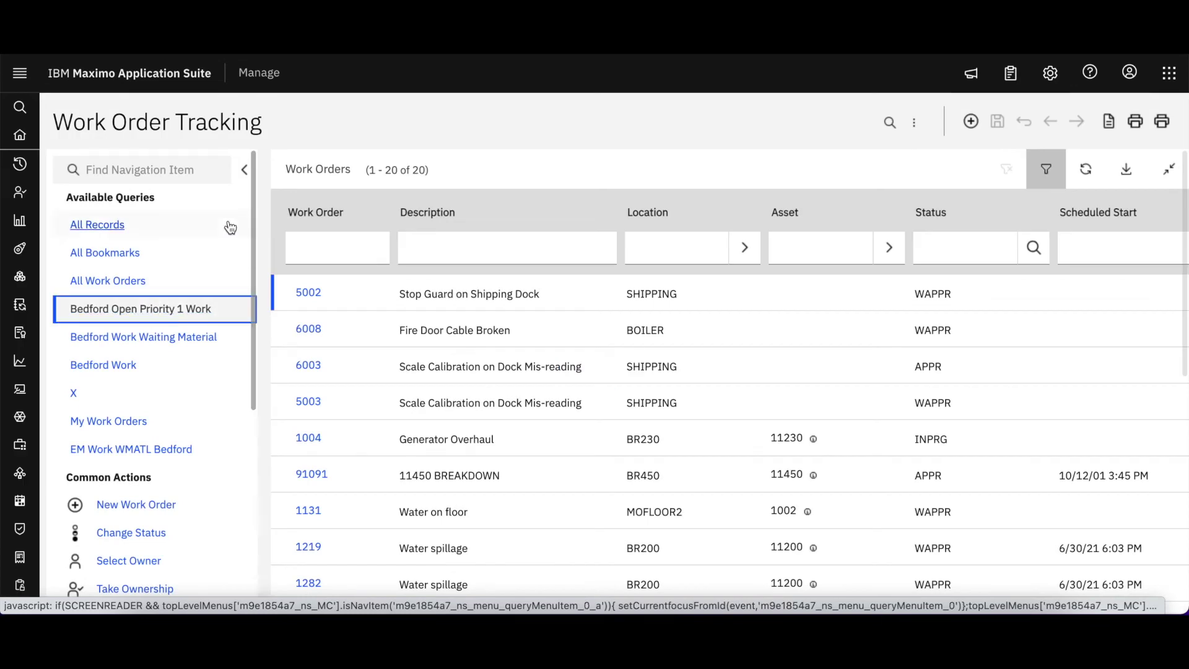
{"action": "left_click", "coordinate": [244, 167]}
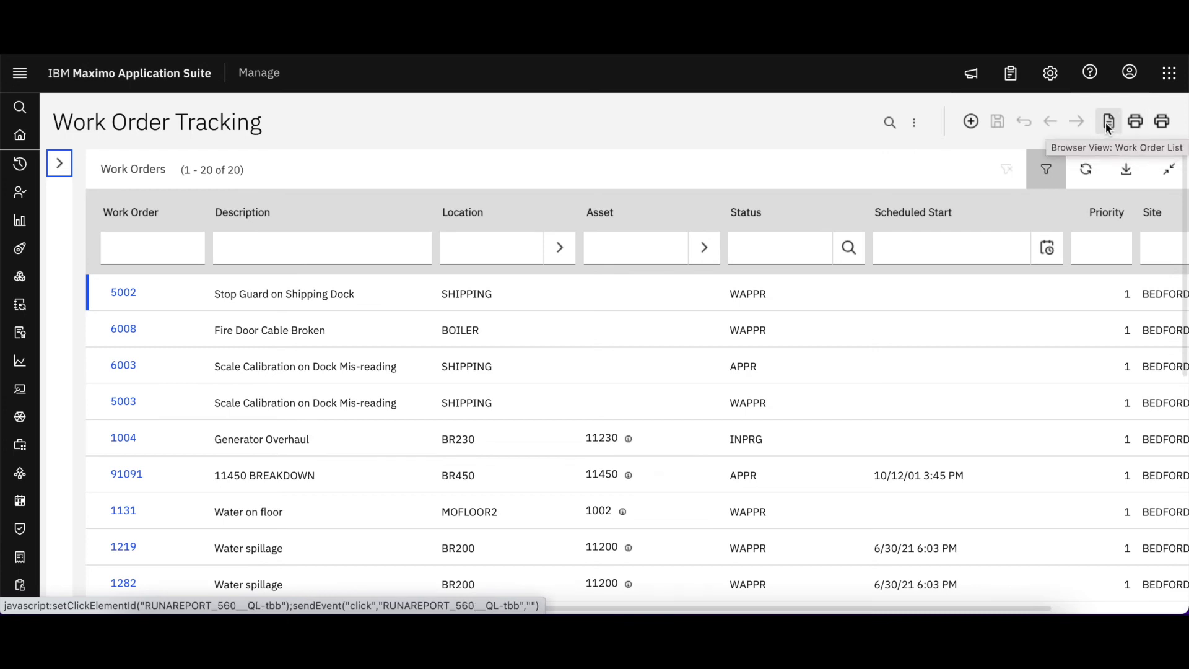
Launch the Browser View: Work Order List report for the 20 listed Bedford work orders.
{"action": "left_click", "coordinate": [1107, 122]}
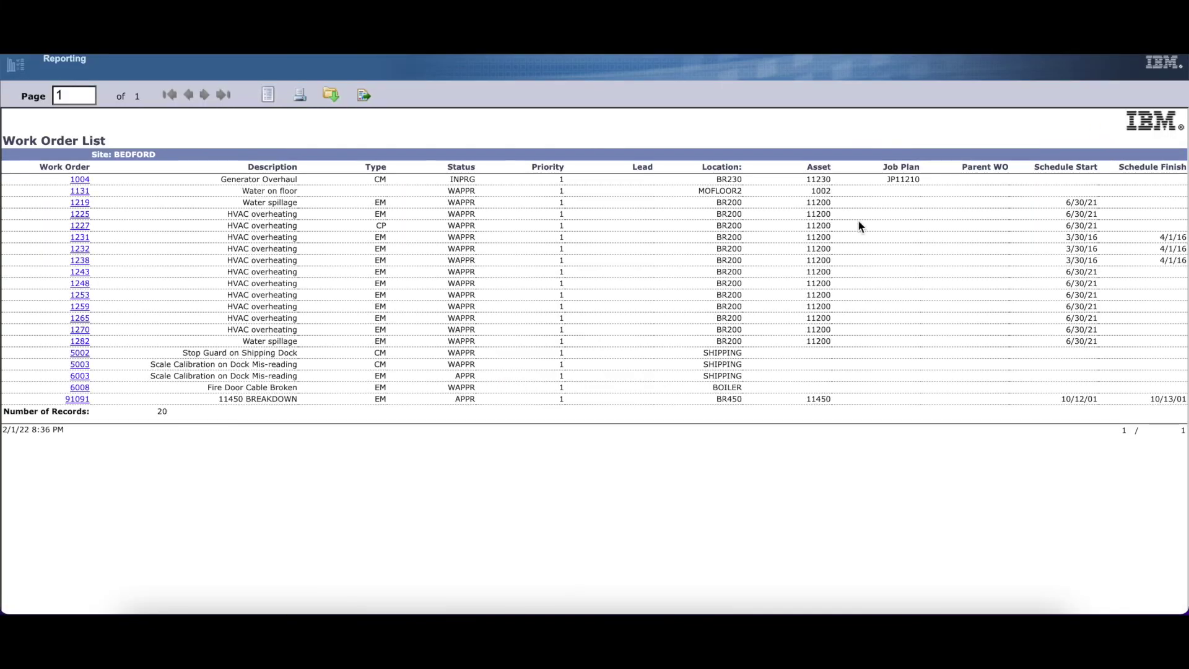
{"action": "key", "text": "ctrl+w"}
Follow the work order 1004 link in the Work Order List report.
{"action": "left_click", "coordinate": [84, 180]}
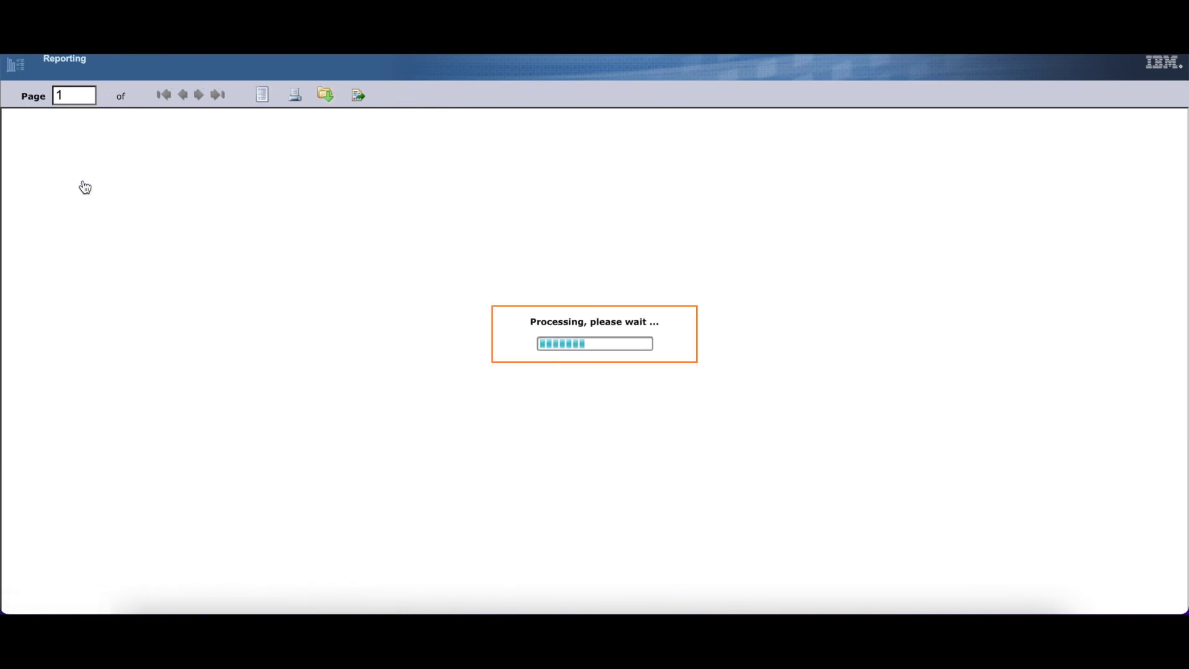